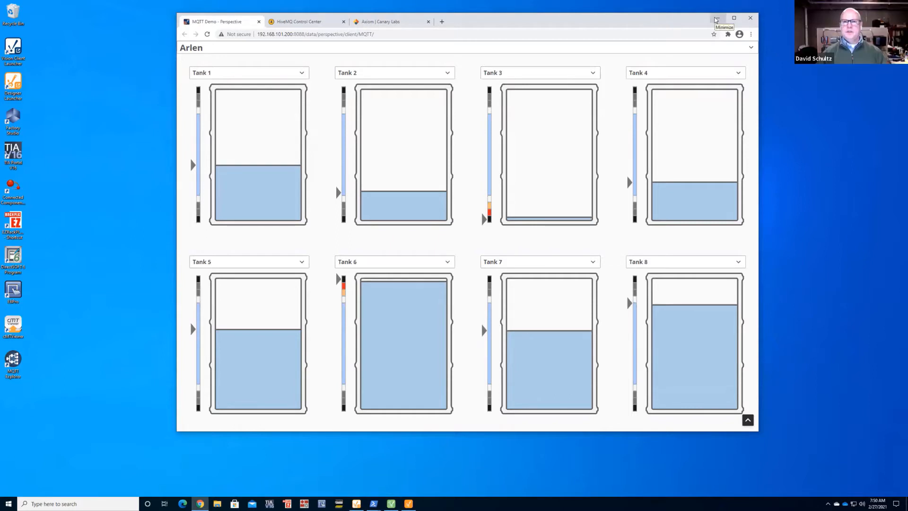
Put the browser away and view the Springfield tank tags in the Edge project's Ignition Designer tag browser
click(716, 20)
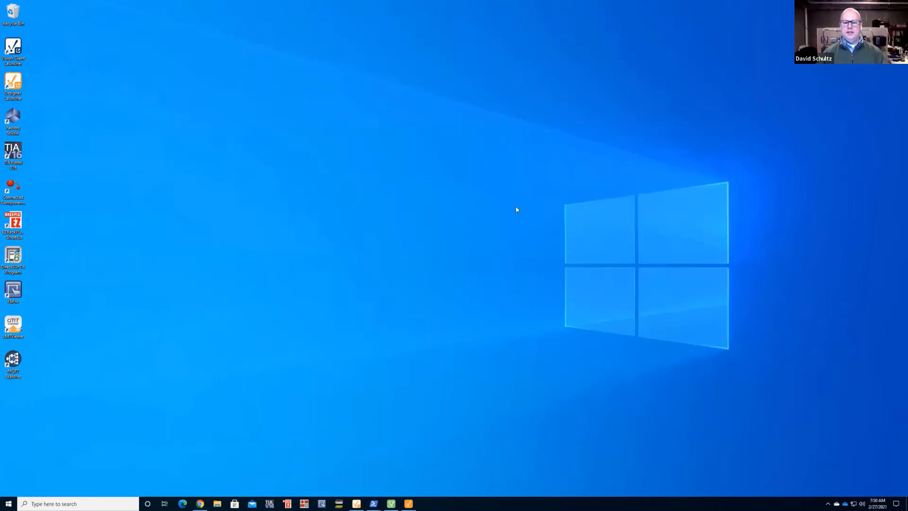
click(391, 504)
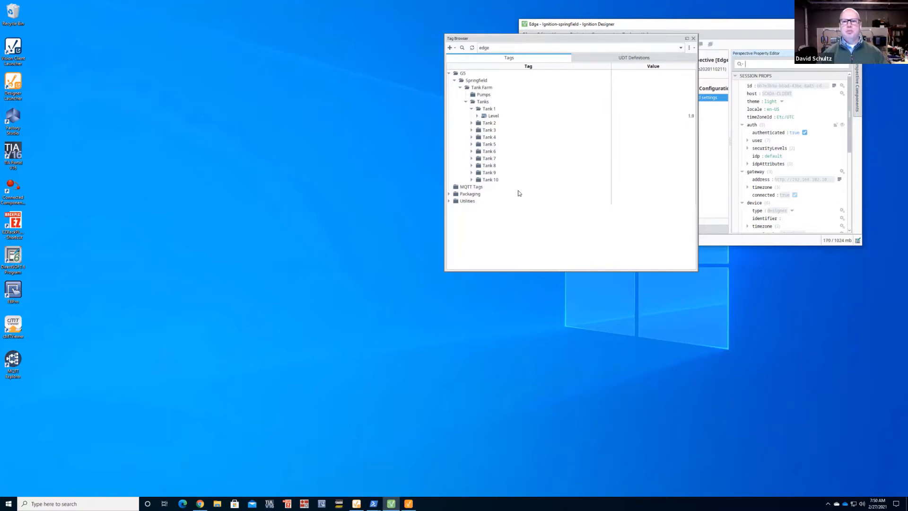
click(390, 502)
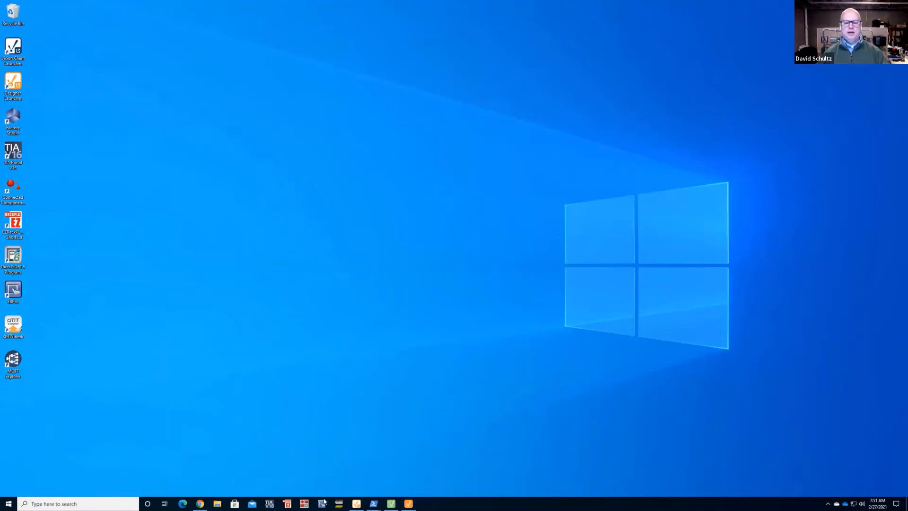
Switch to the broker terminal showing config.xml and review the HiveMQ listener and control-center settings
mouse_move(373, 504)
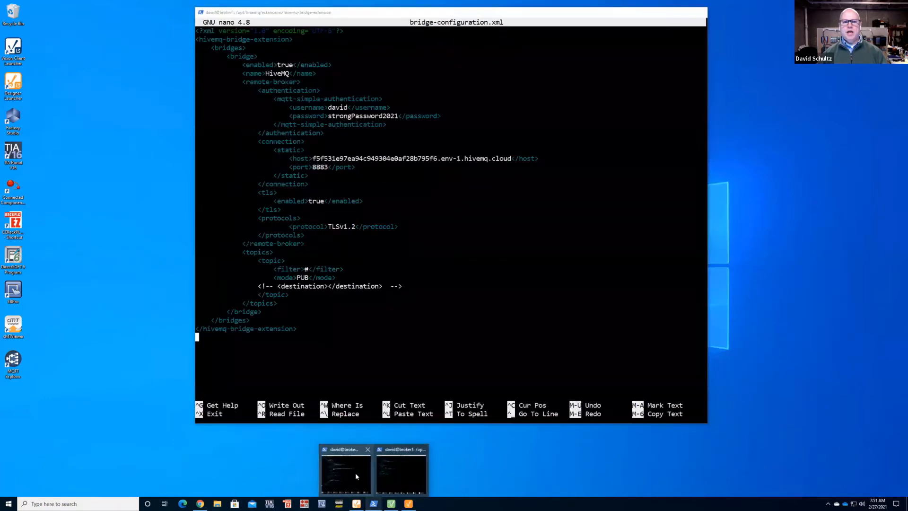
click(404, 474)
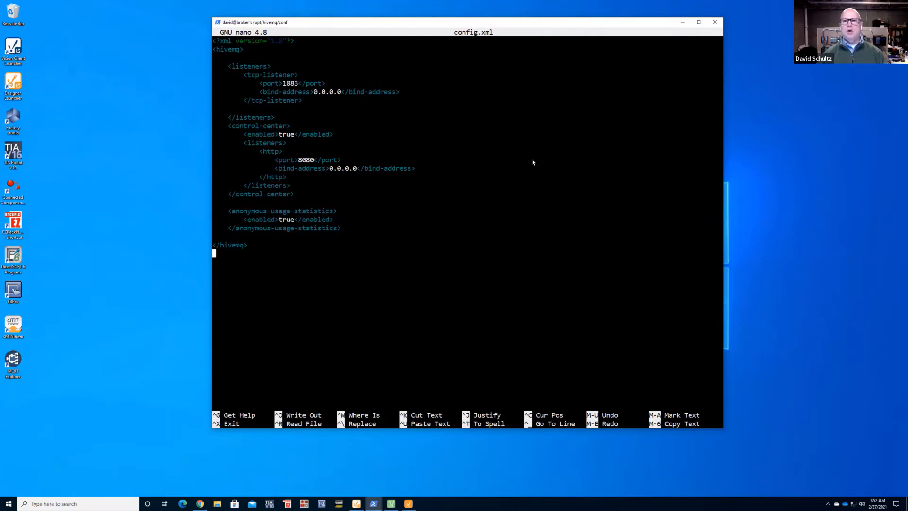
click(681, 24)
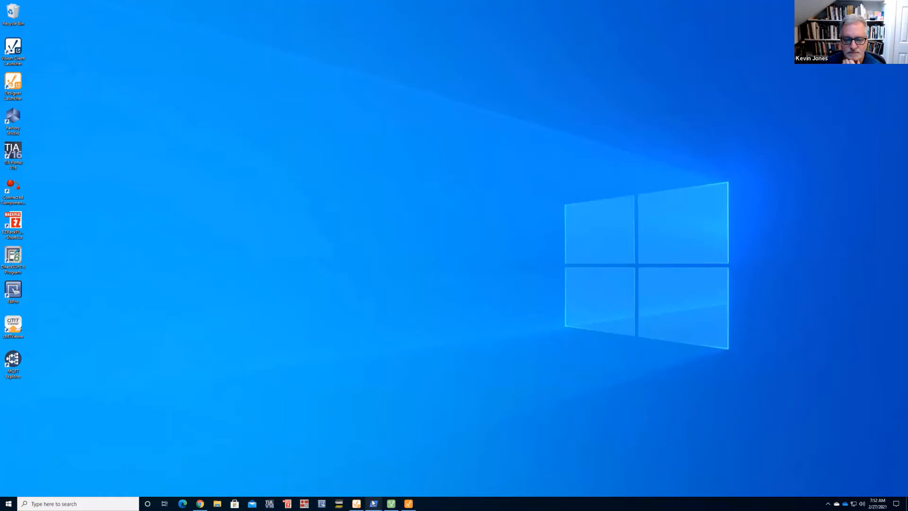
Bring up the terminal with bridge-configuration.xml and review the bridge's remote broker, TLS and topic settings
mouse_move(374, 503)
click(350, 473)
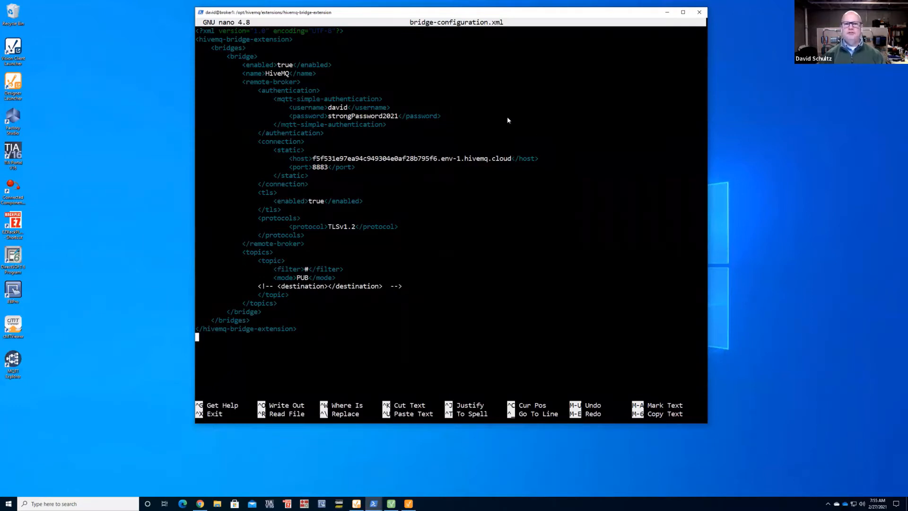
click(665, 13)
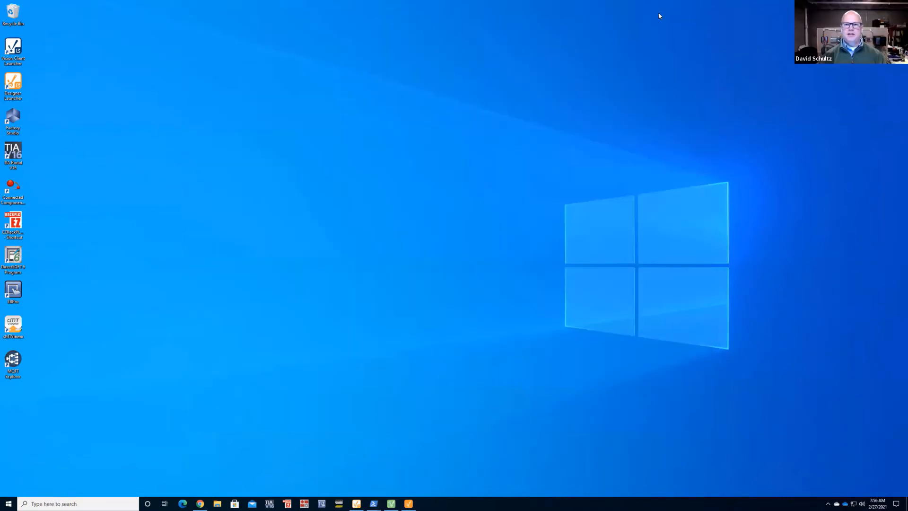
Switch to Chrome and examine the HiveMQ Control Center's dashboard and its list of MQTT clients
click(200, 503)
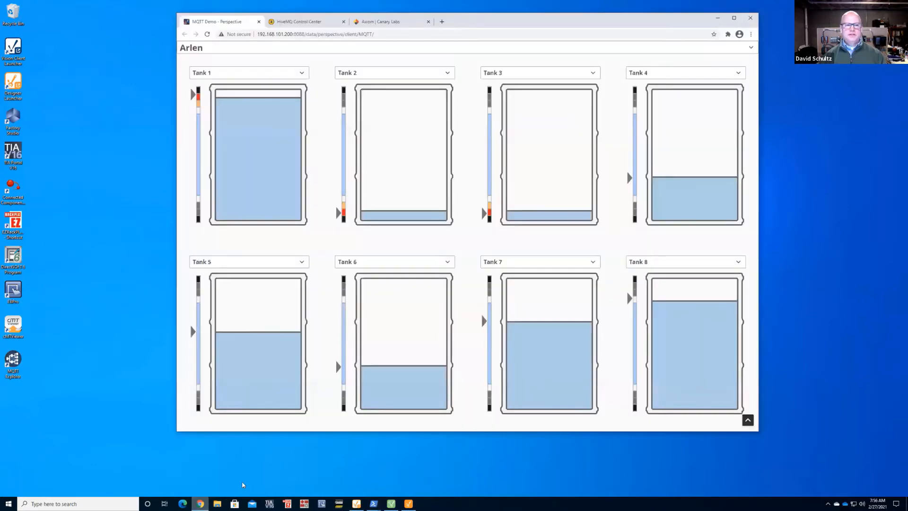
click(302, 22)
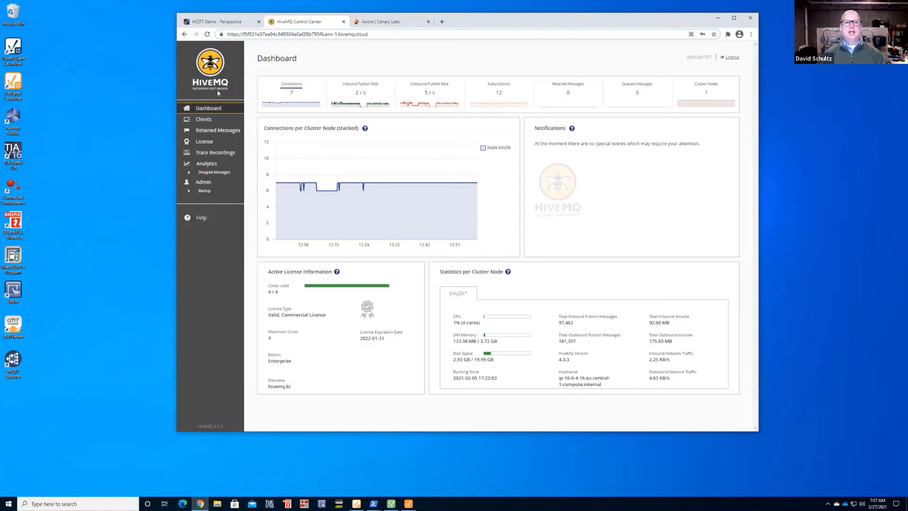
click(207, 120)
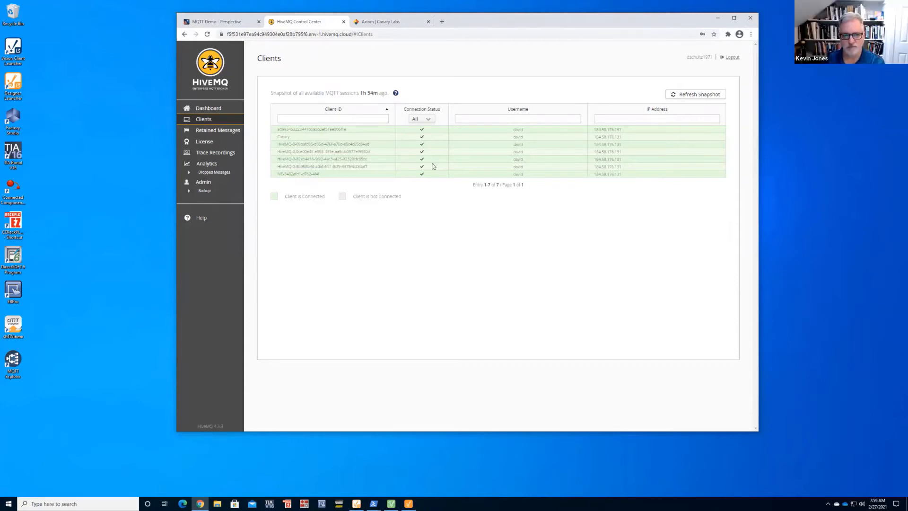
Switch to the SCADA Ignition Designer and inspect Arlen's Tank Farm tags down to Tank 1 under MQTT Engine, then collapse Arlen
click(408, 503)
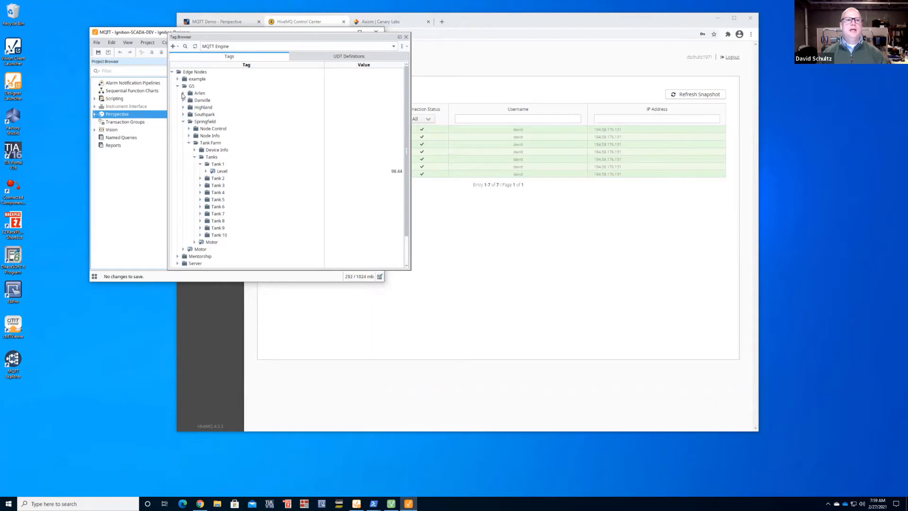
click(183, 93)
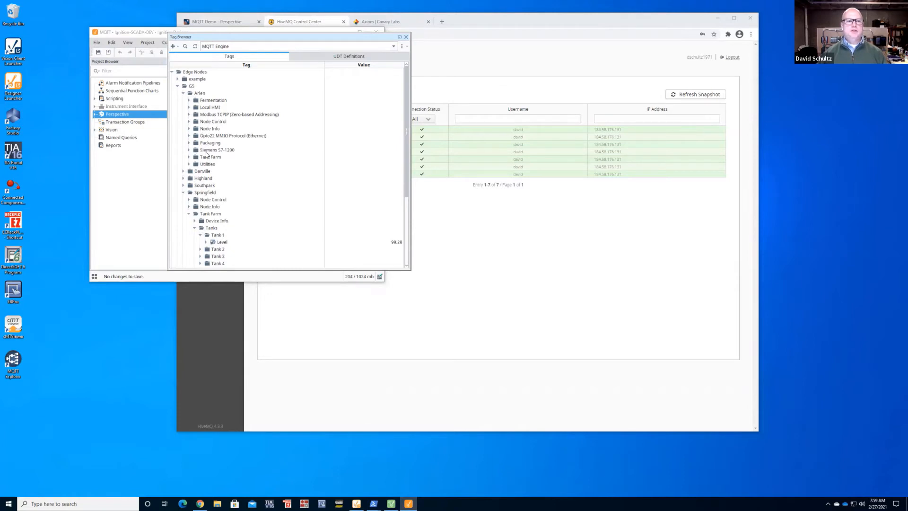
click(188, 156)
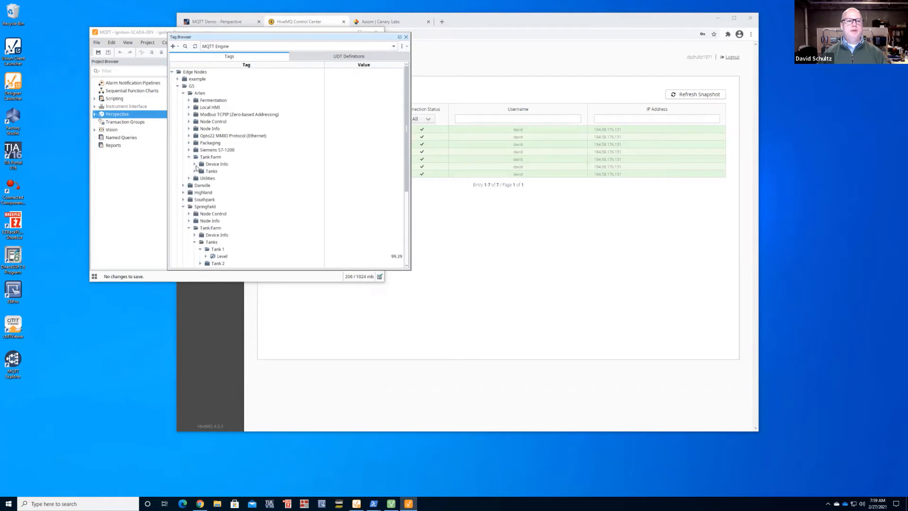
click(195, 170)
click(201, 178)
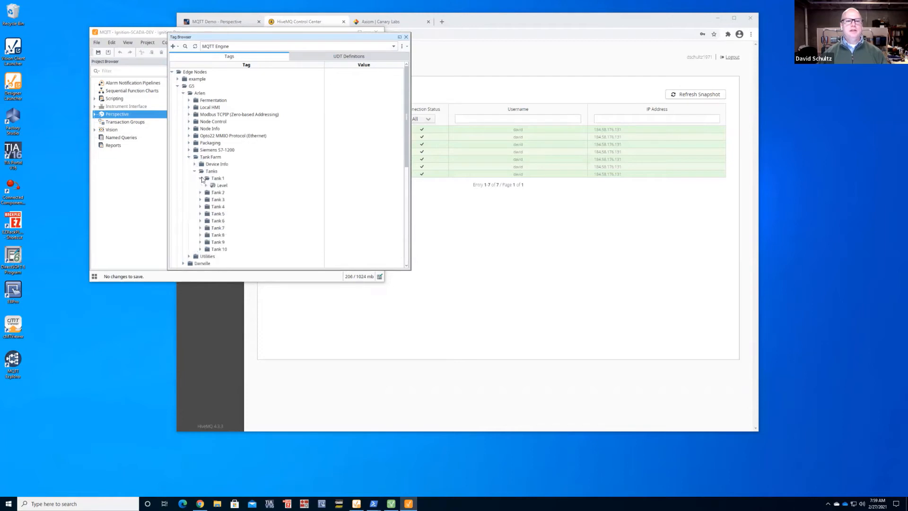
click(184, 93)
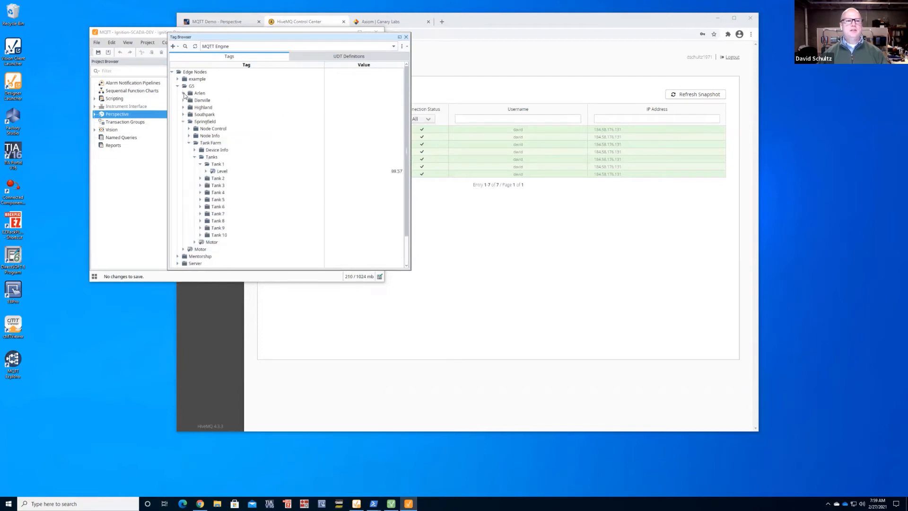
Inspect the Danville site's Tank Farm tanks in the MQTT Engine tags, then collapse the site
click(184, 100)
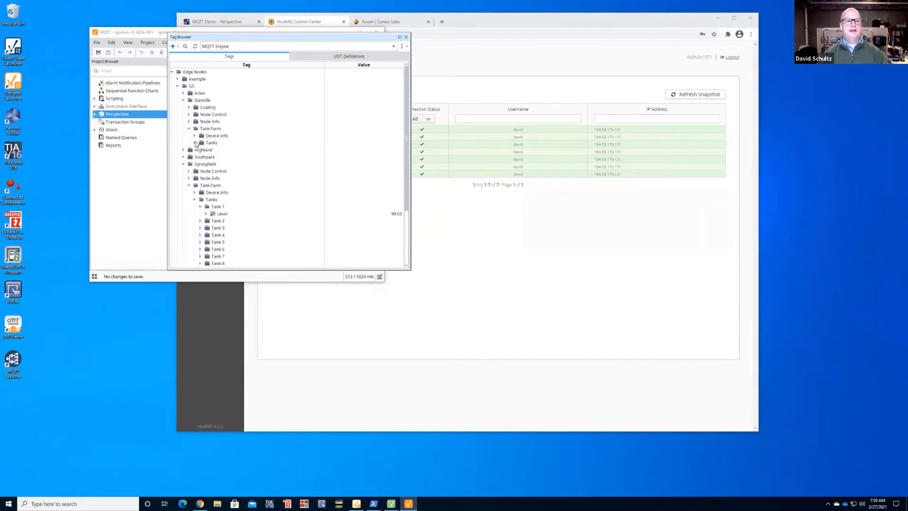
click(195, 143)
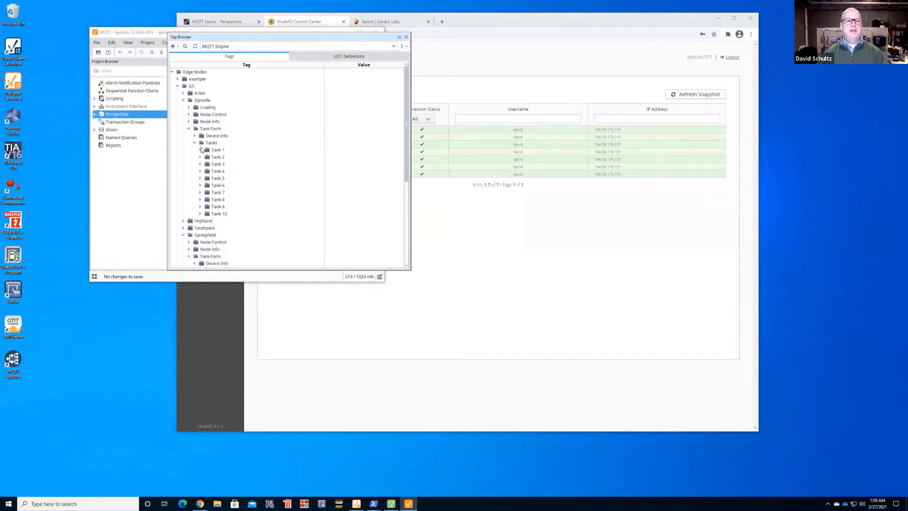
click(183, 101)
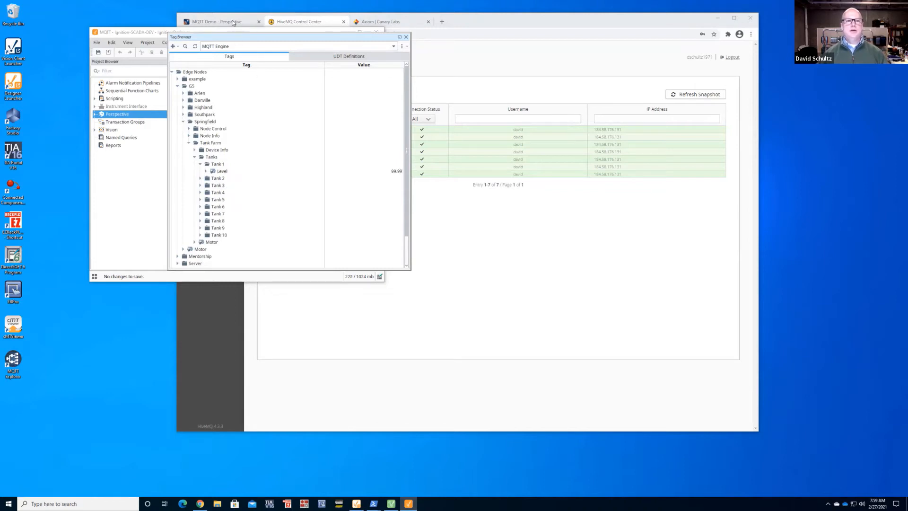
Open the MQTT Demo Perspective dashboard and view the tank levels for Danville, Highland and Springfield in turn
click(233, 23)
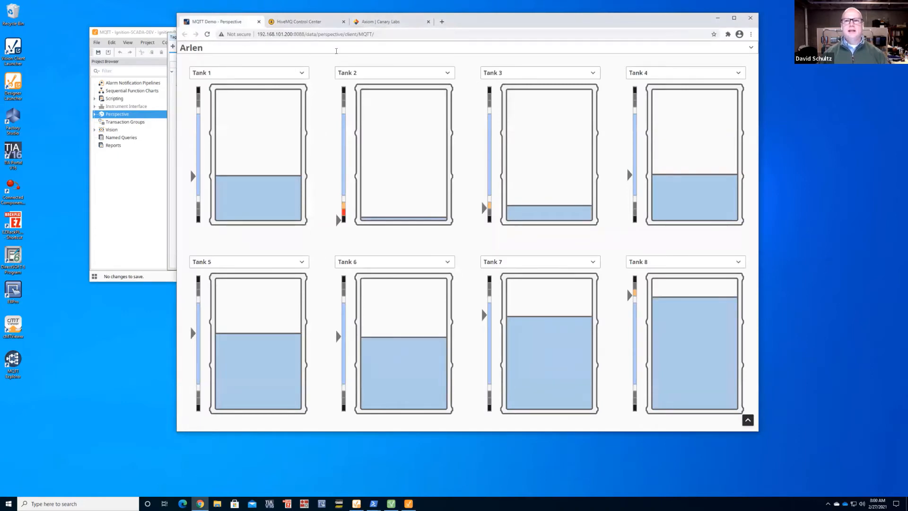
click(337, 49)
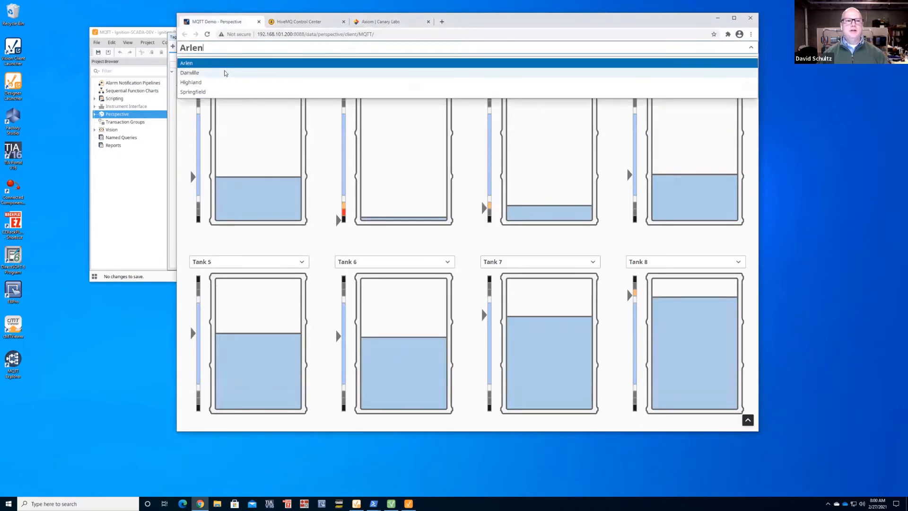
click(225, 74)
click(313, 49)
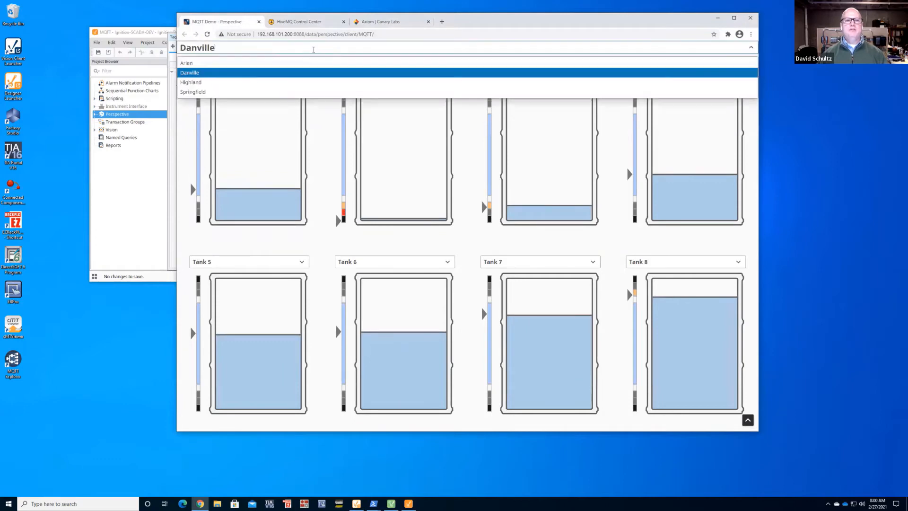
click(273, 82)
click(298, 50)
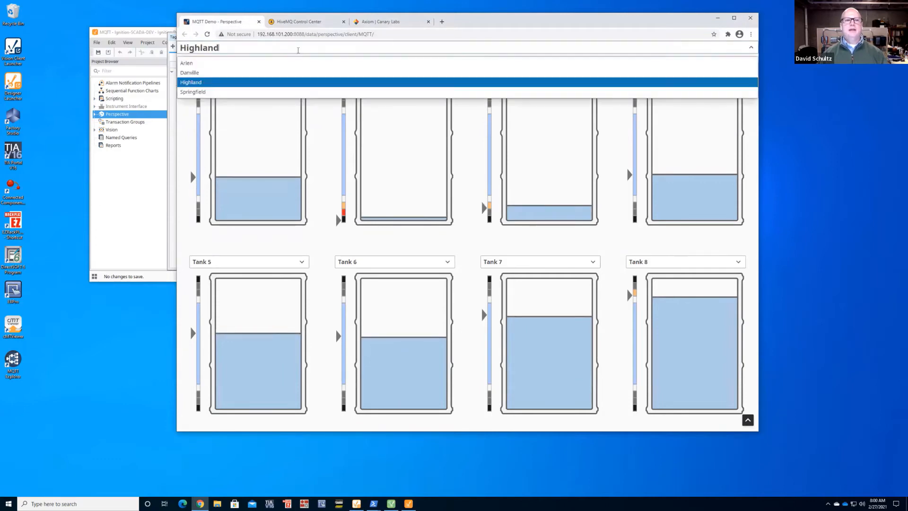
click(265, 92)
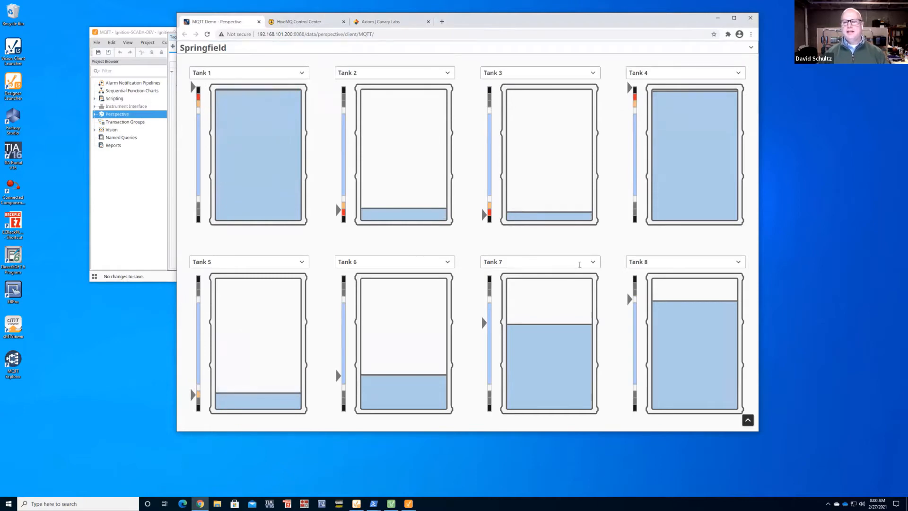
Set the Tank 7 display to show Tank 9 and switch the dashboard's site to Arlen
click(599, 263)
scroll(533, 299, down, 3)
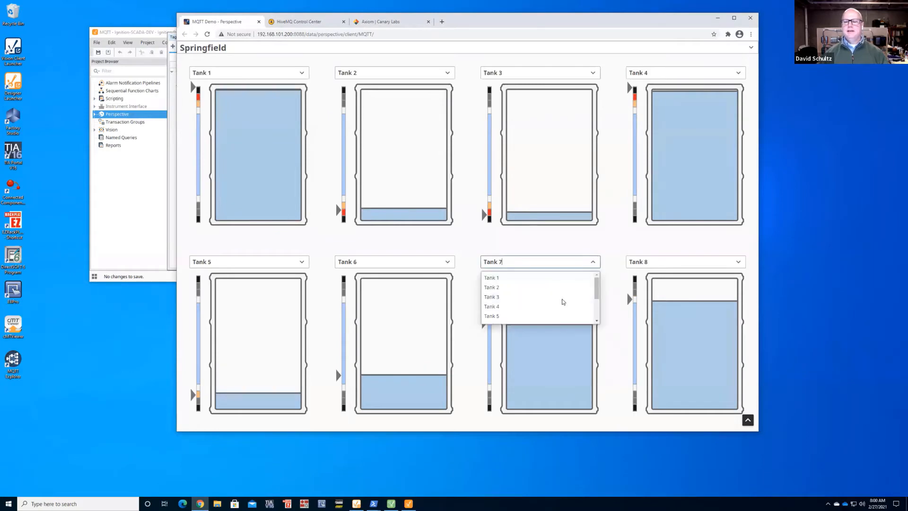
click(507, 310)
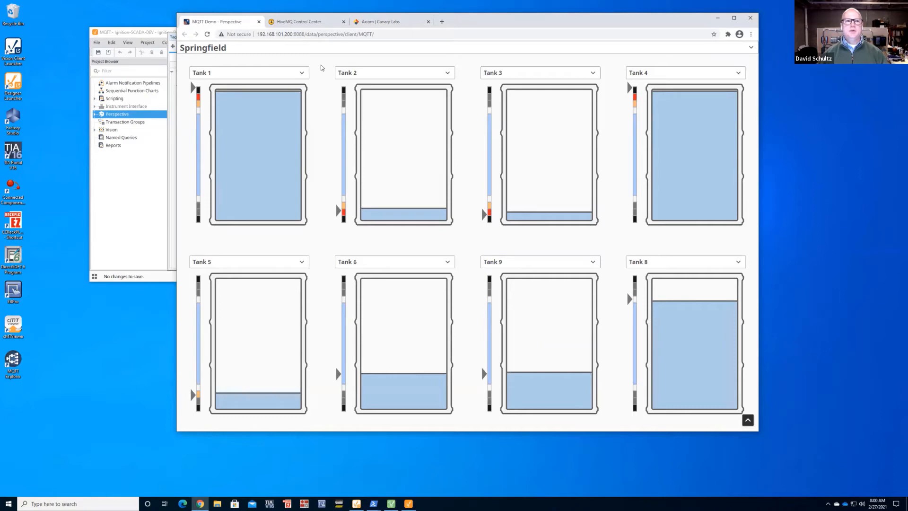
click(303, 48)
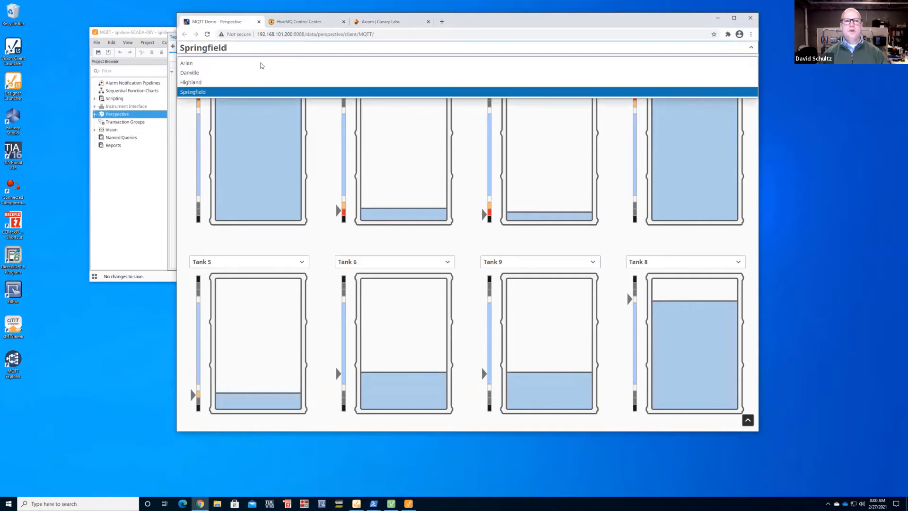
click(261, 64)
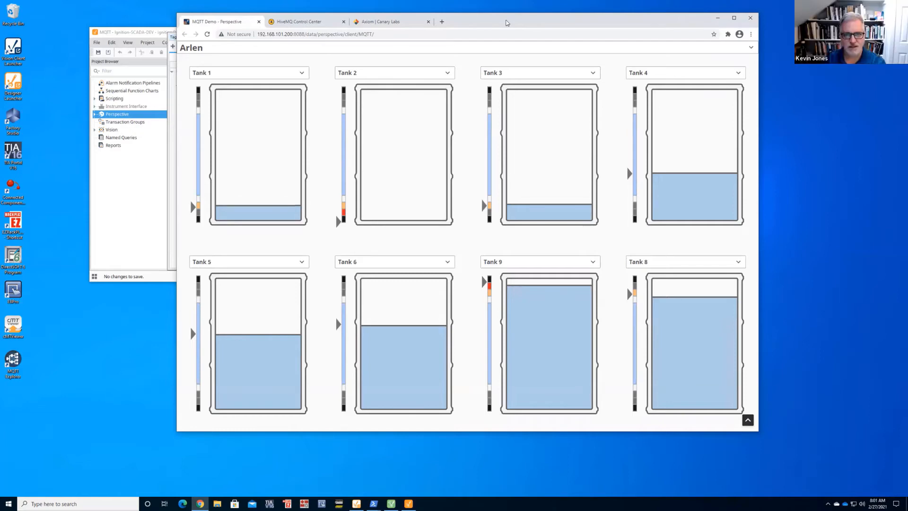
View the Canary Axiom tank-level trends, then show the Edge Designer's tag browser beside the MQTT Engine tags
click(391, 22)
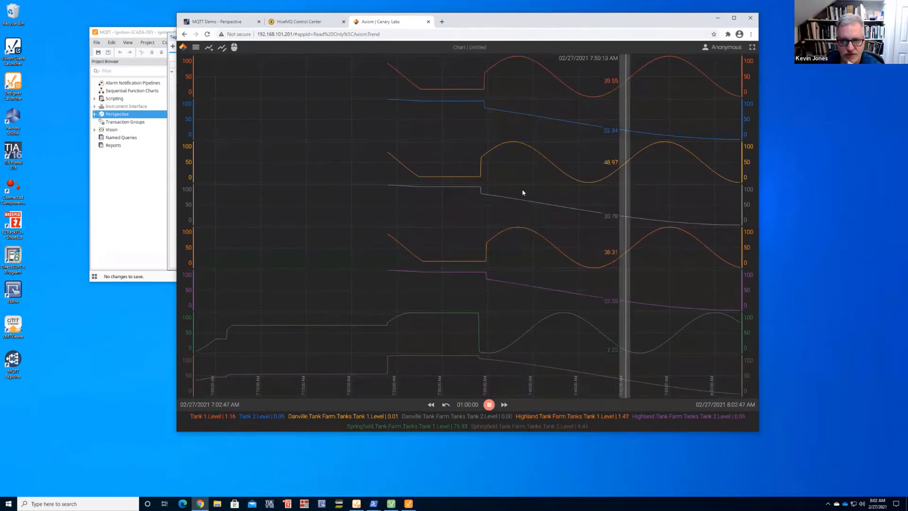
click(717, 20)
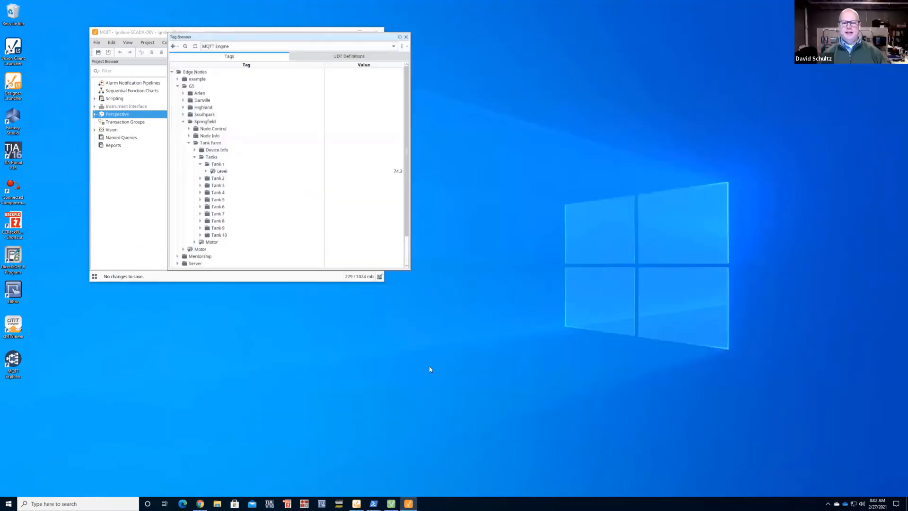
click(391, 504)
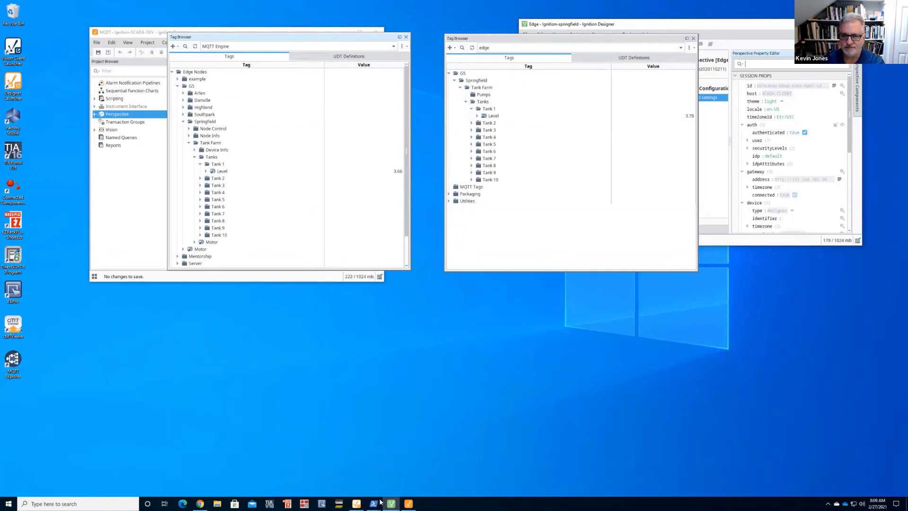
Return to Chrome to check the Axiom trend chart and Arlen's tank dashboard, then minimize the browser
mouse_move(375, 502)
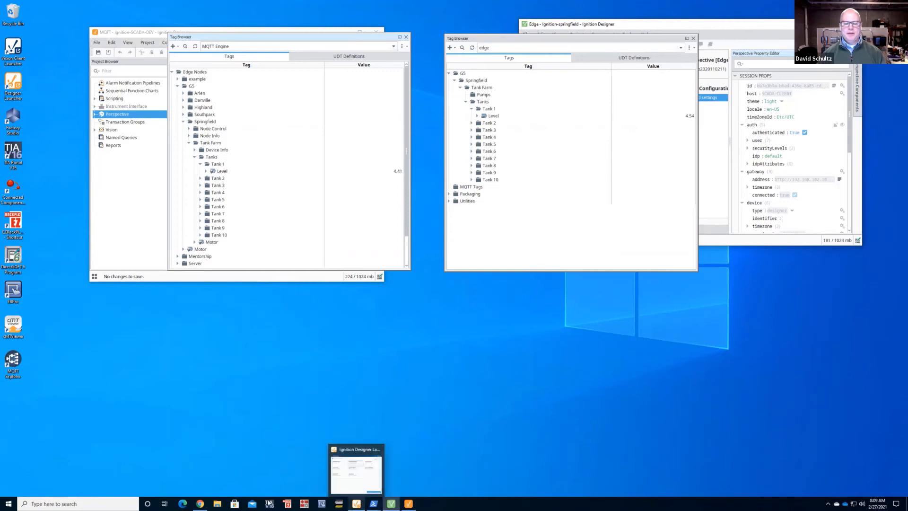
click(220, 460)
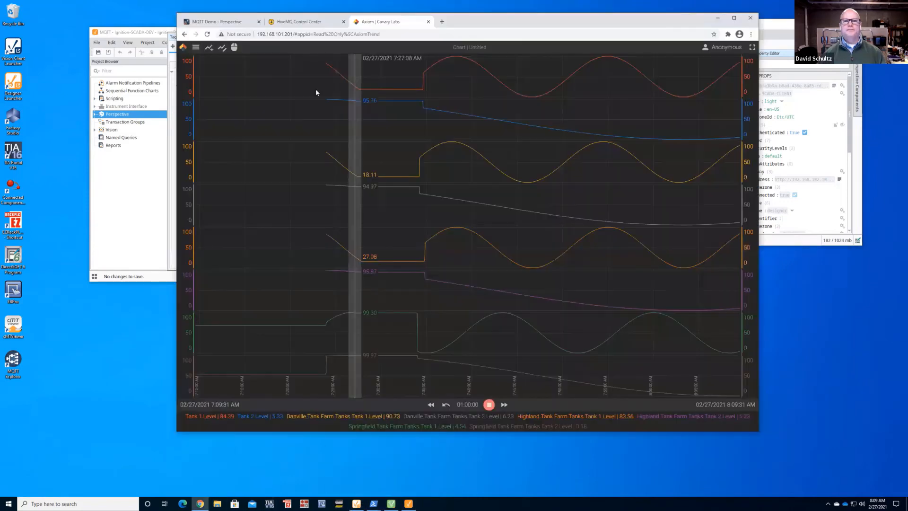
click(243, 21)
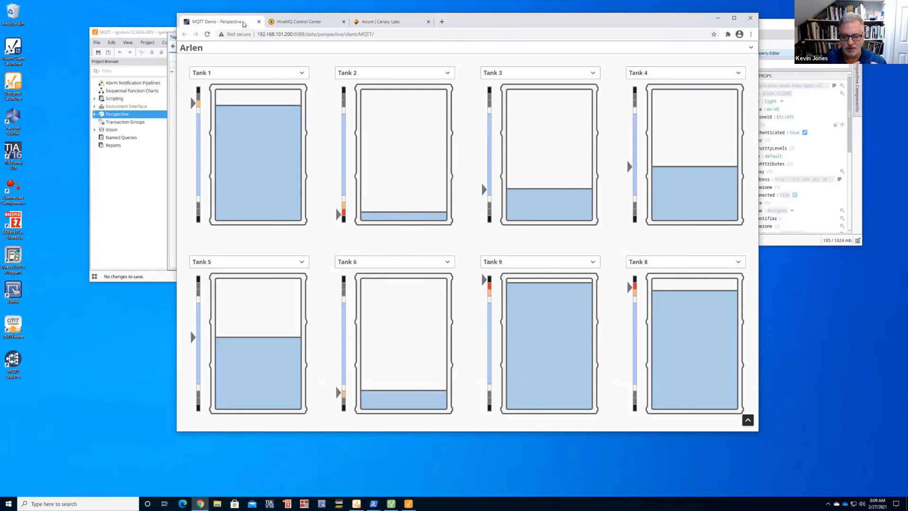
click(717, 17)
Reopen the bridge-configuration.xml terminal, highlight the # topic filter for review, and put the terminal away
mouse_move(373, 504)
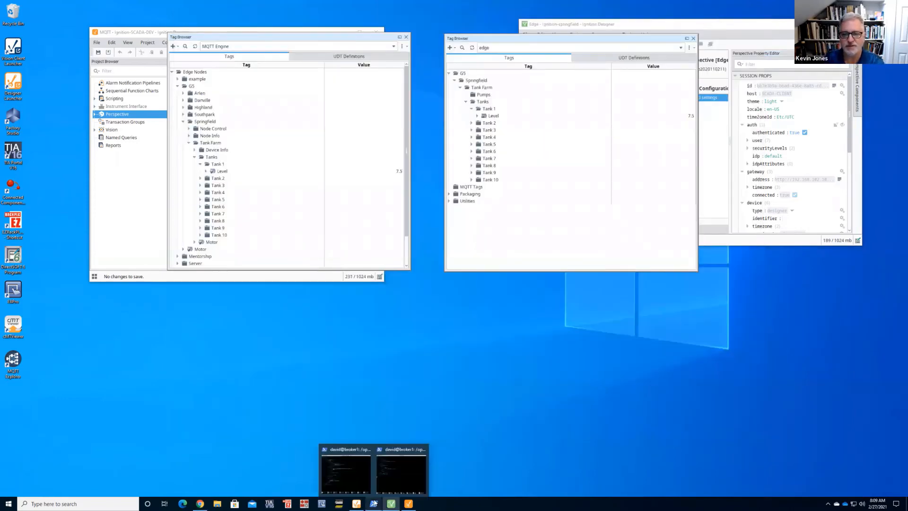
click(348, 481)
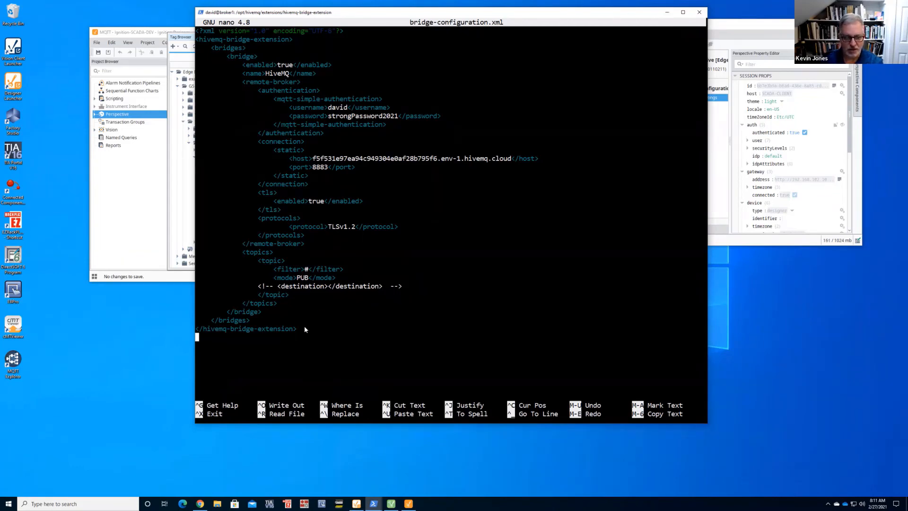
double_click(309, 269)
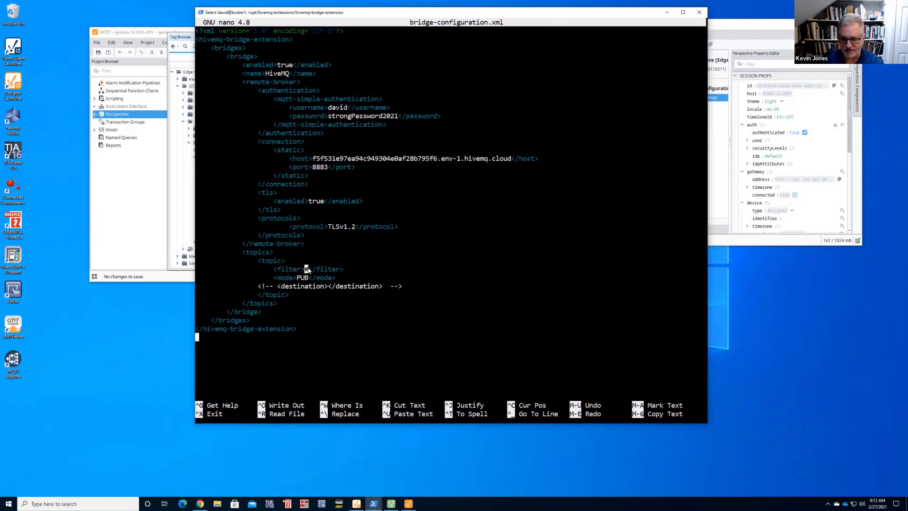
click(308, 271)
right_click(307, 272)
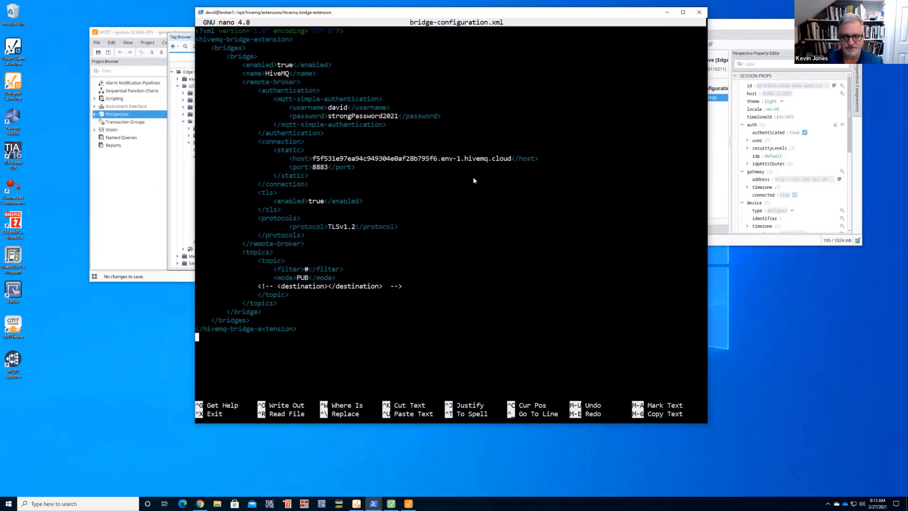
click(667, 12)
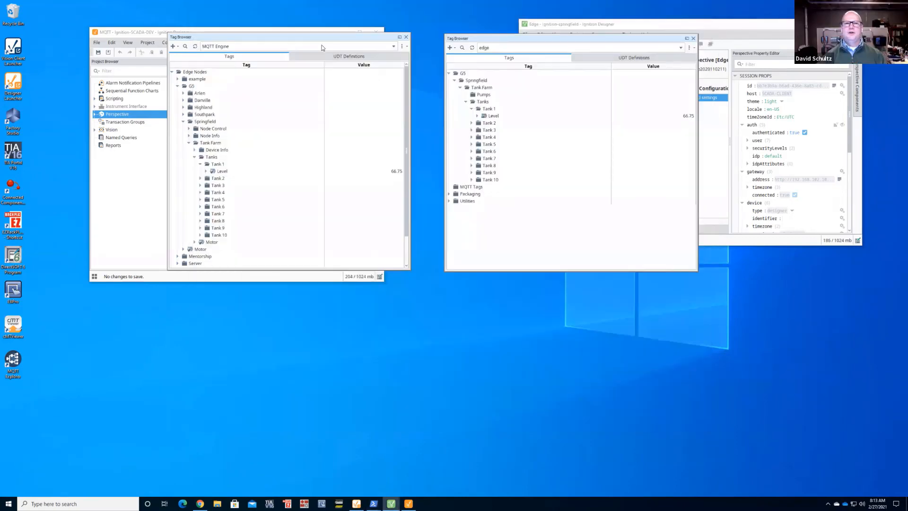